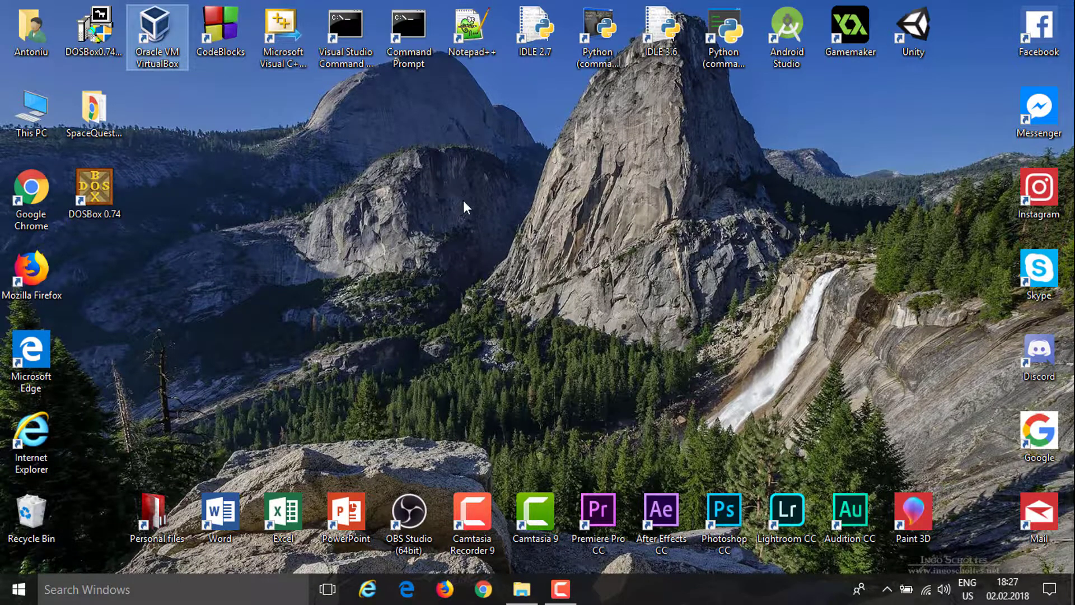
Step: Open Oracle VM VirtualBox Manager, look over its available commands and close it
drag(213, 156, 617, 336)
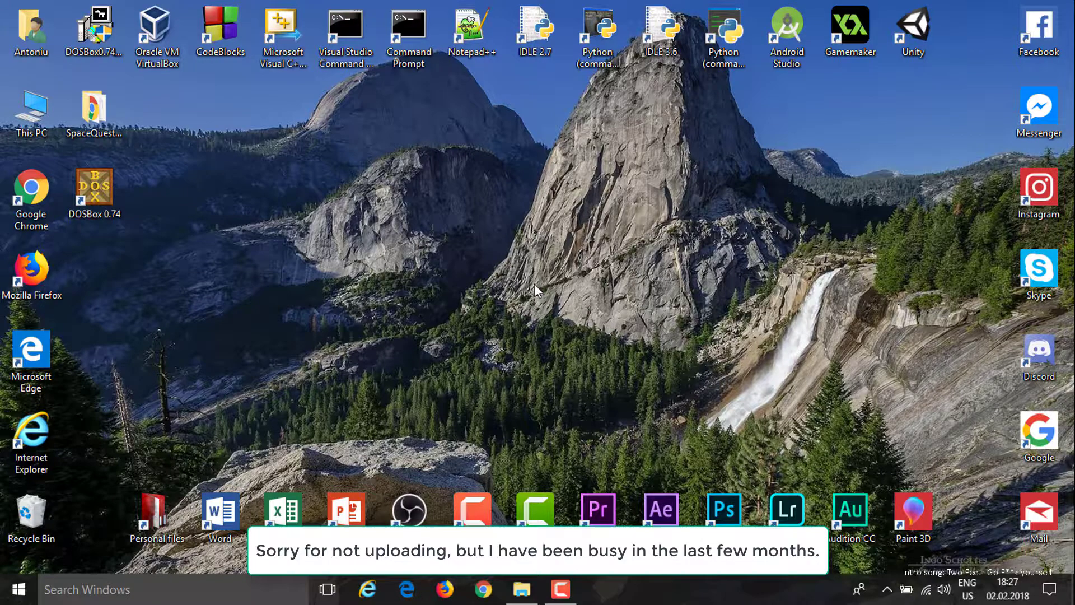
double_click(170, 37)
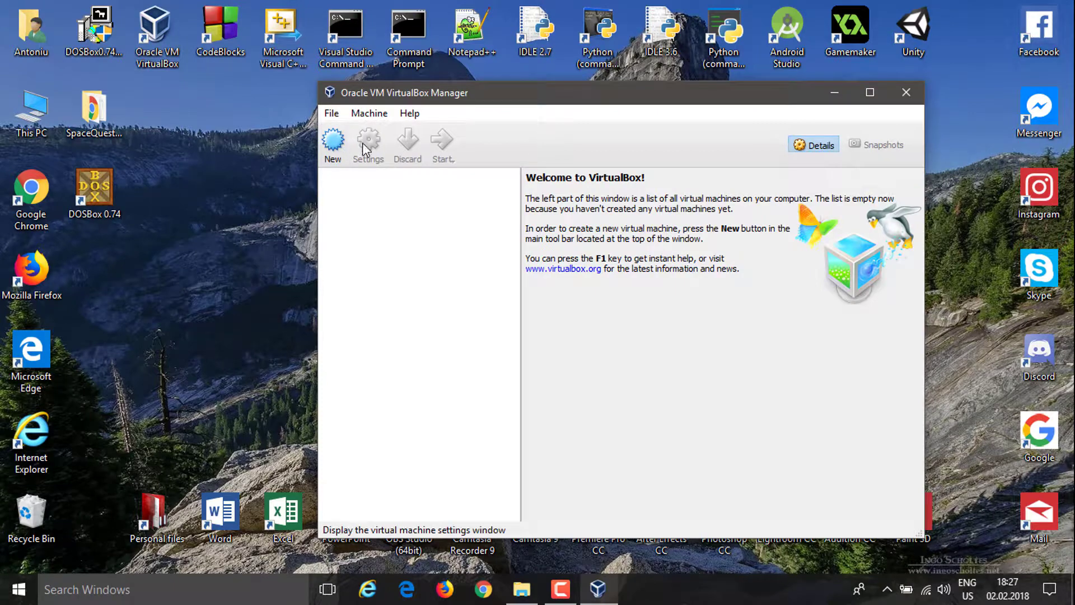
click(369, 113)
click(331, 113)
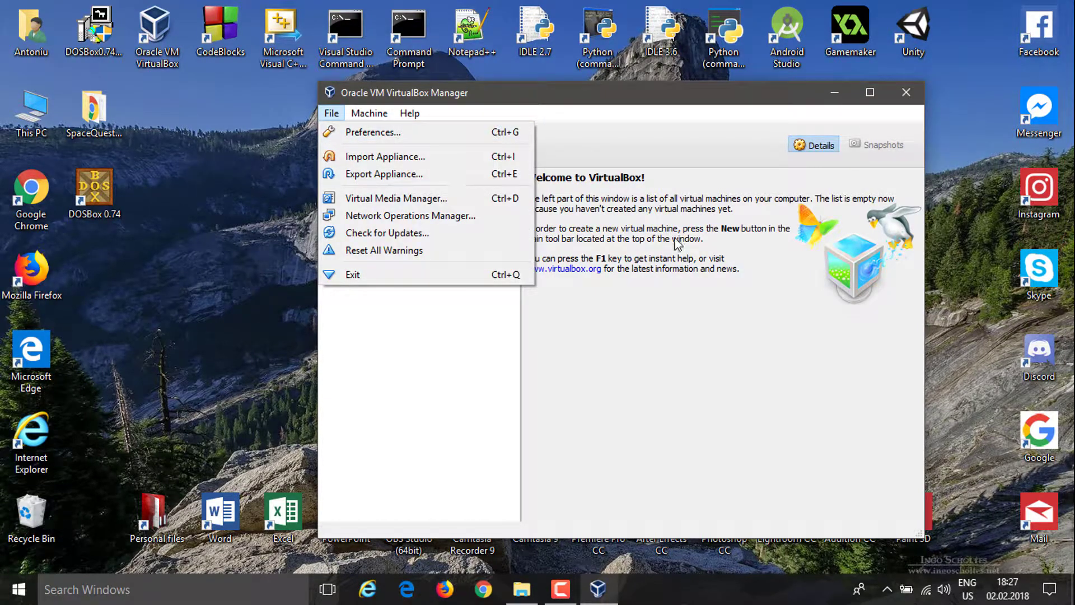
drag(747, 268, 734, 209)
click(906, 92)
drag(744, 120, 392, 268)
drag(210, 109, 677, 292)
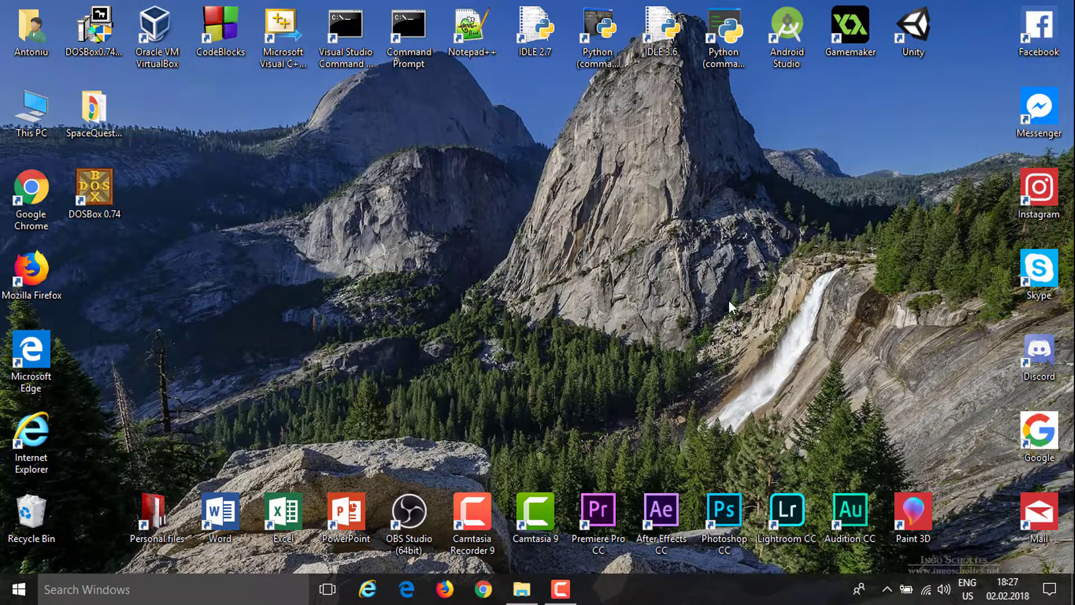
click(107, 176)
click(105, 51)
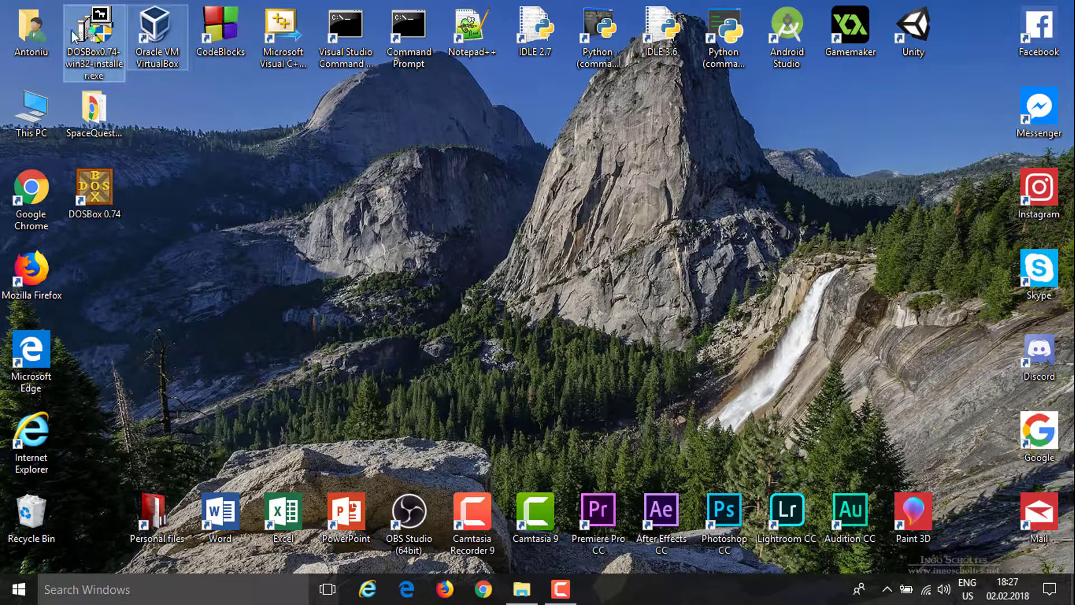
drag(161, 119, 869, 417)
drag(337, 201, 462, 276)
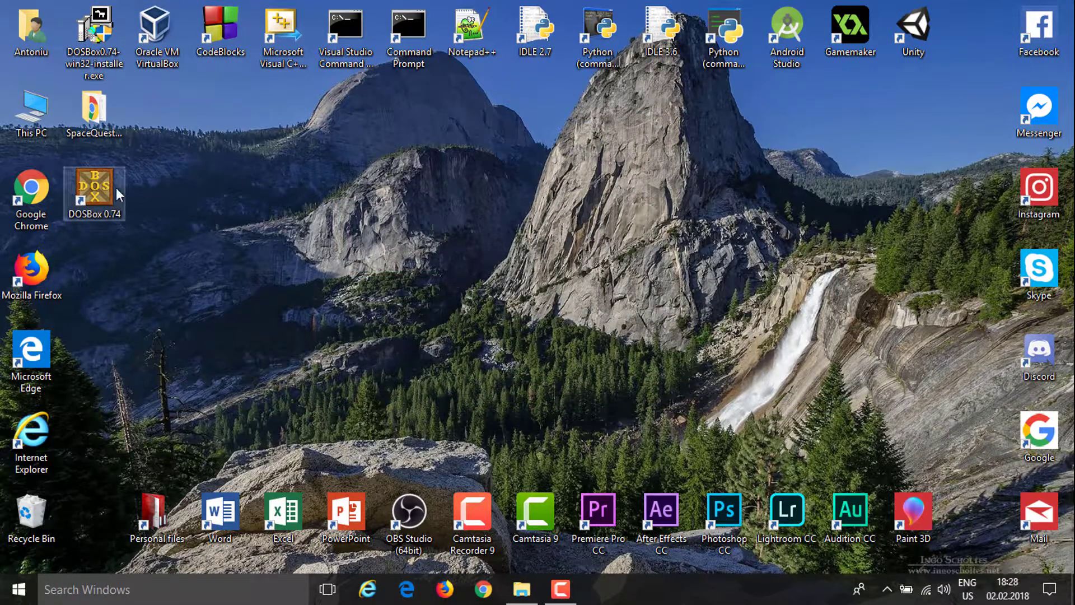
Step: Open the SpaceQuestIIIThePiratesofPestulon folder on the desktop to examine its contents, and close it
double_click(93, 109)
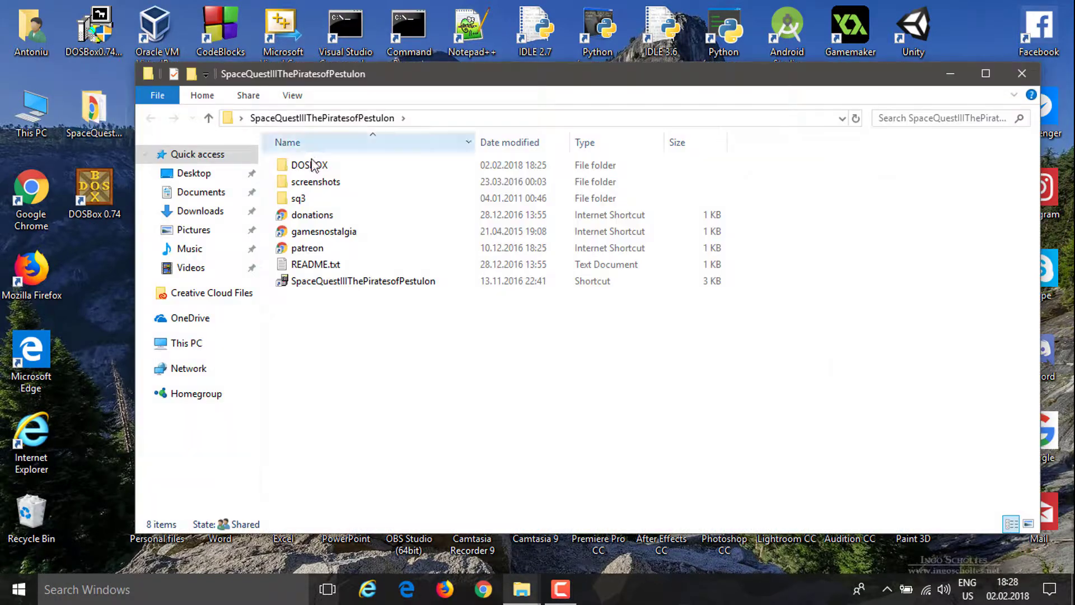
click(1022, 73)
drag(901, 78, 412, 290)
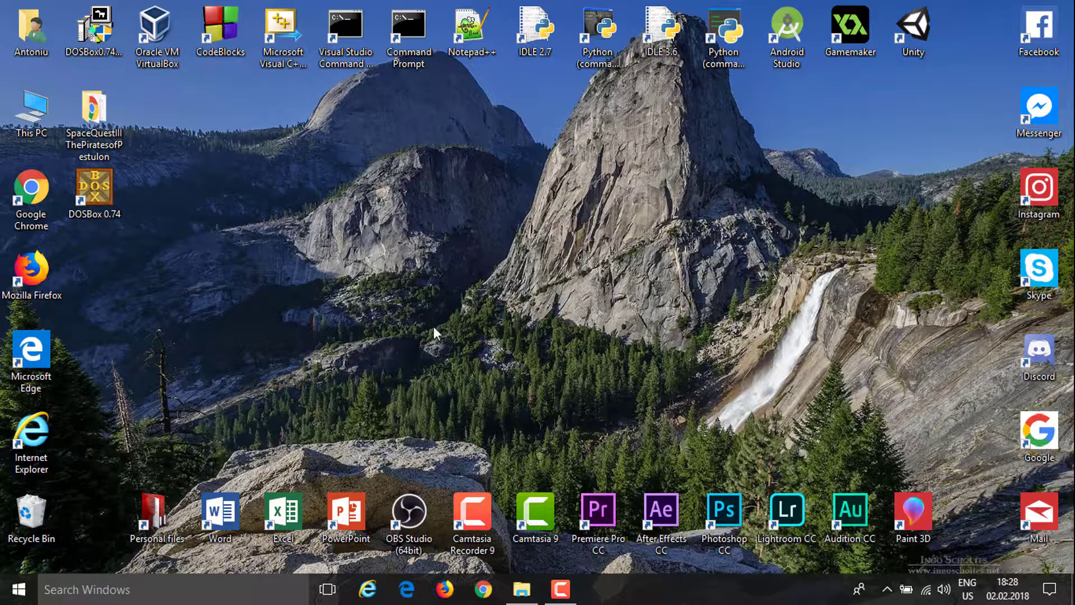
Step: Paste the copied SpaceQuestIIIThePiratesofPestulon folder into the root of the Multimedia (D:) drive
click(521, 589)
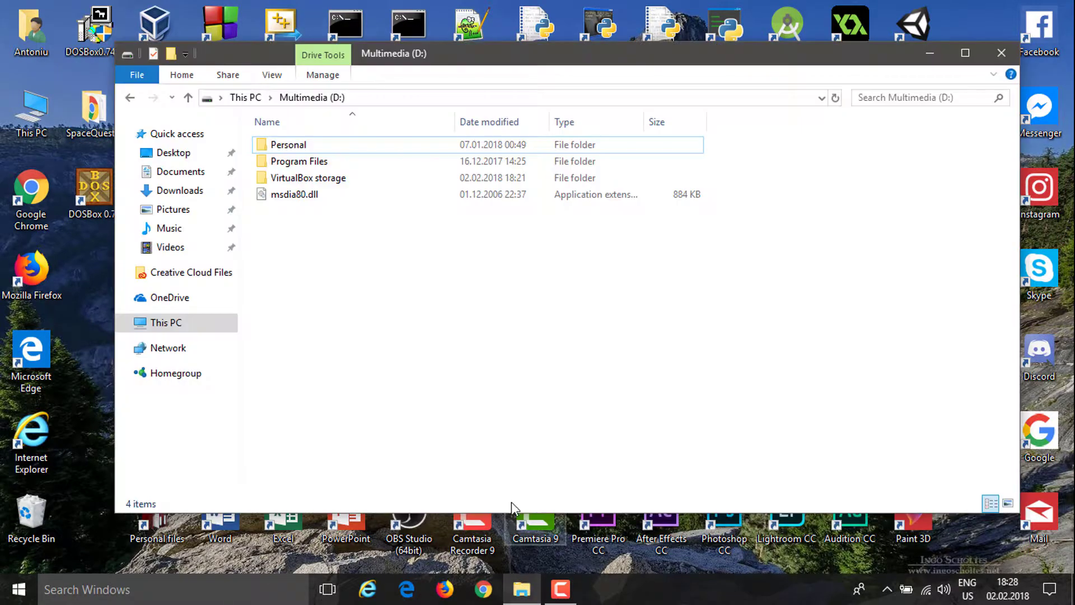
key(ctrl+v)
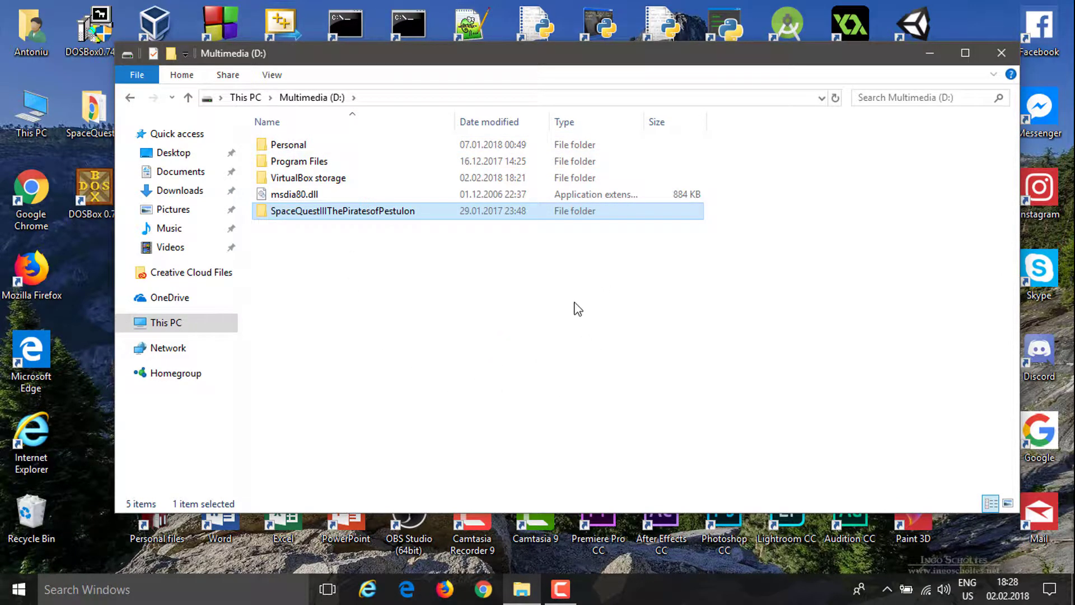
right_click(345, 235)
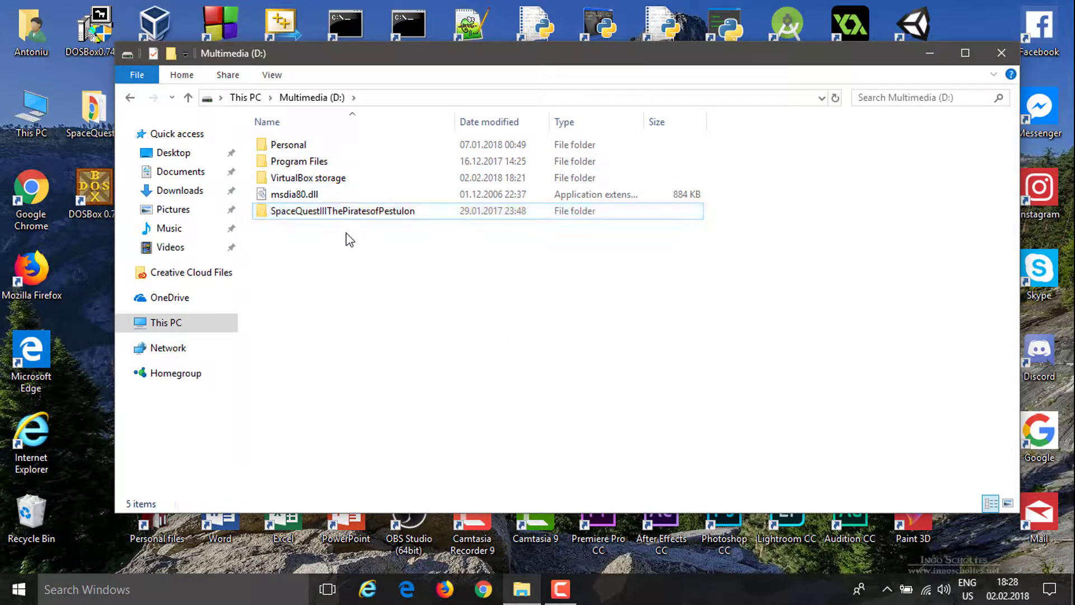
click(306, 249)
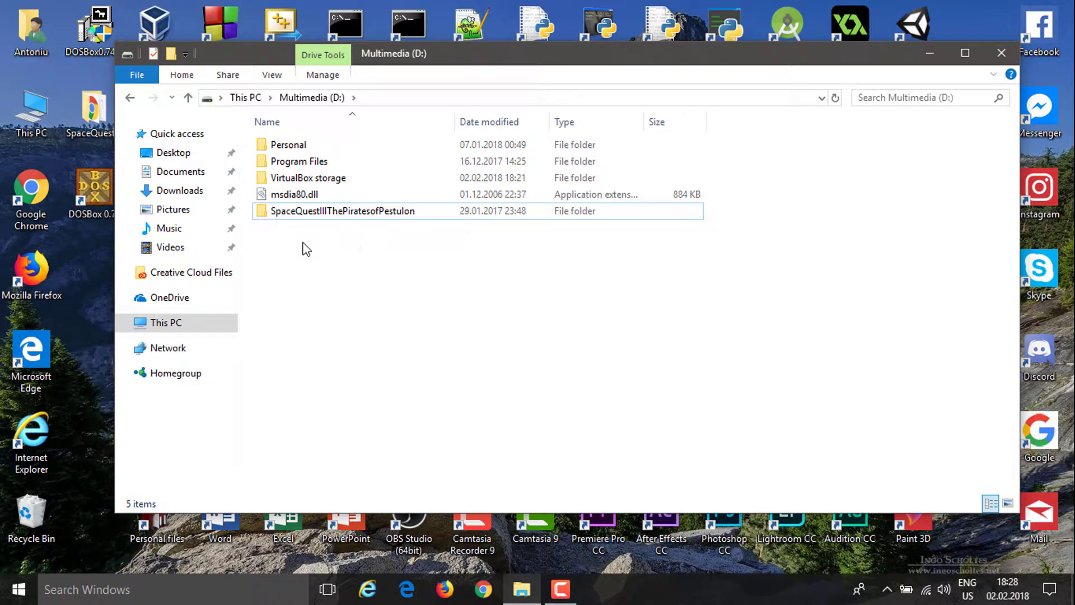
Step: Rename the SpaceQuestIIIThePiratesofPestulon folder on drive D: as sq3 and close the file window
right_click(288, 215)
click(362, 520)
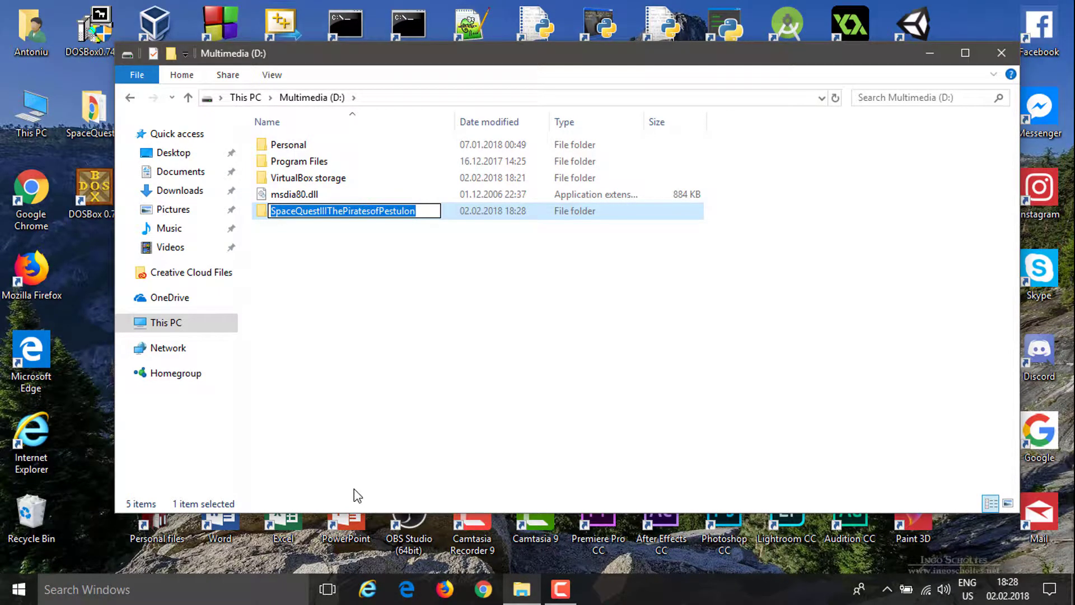
text(sq3)
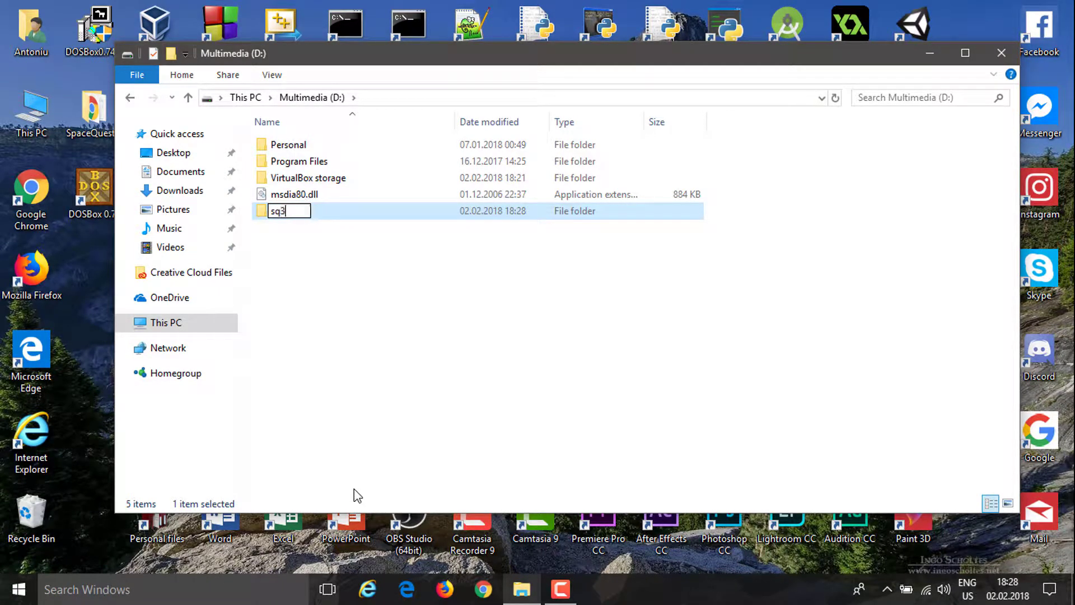
key(Return)
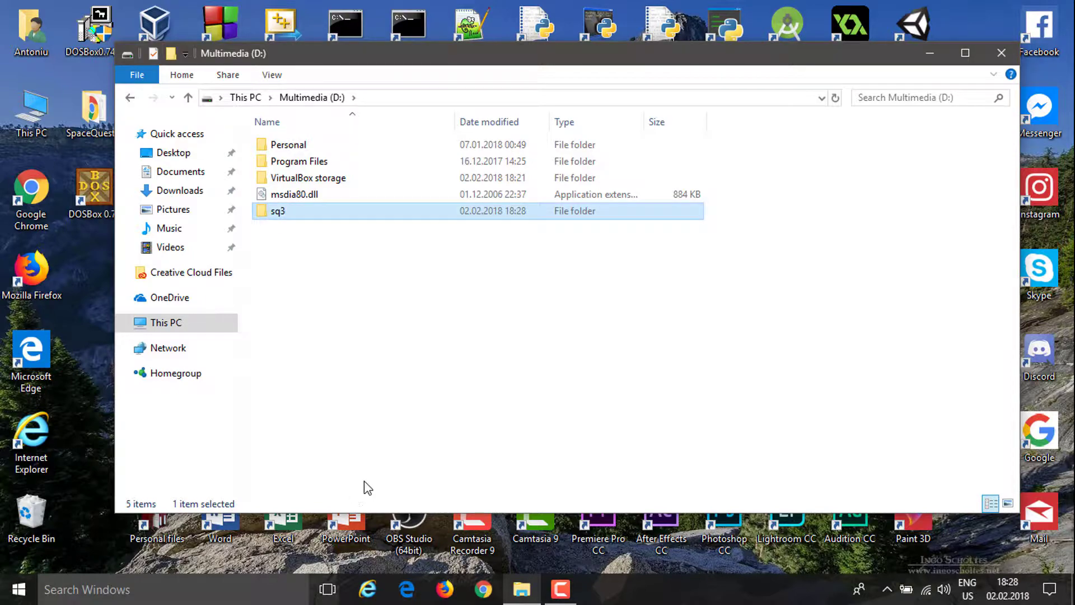
click(1002, 53)
Step: Launch DOSBox 0.74, minimize its status window and move the emulator window toward the middle of the desktop
double_click(89, 184)
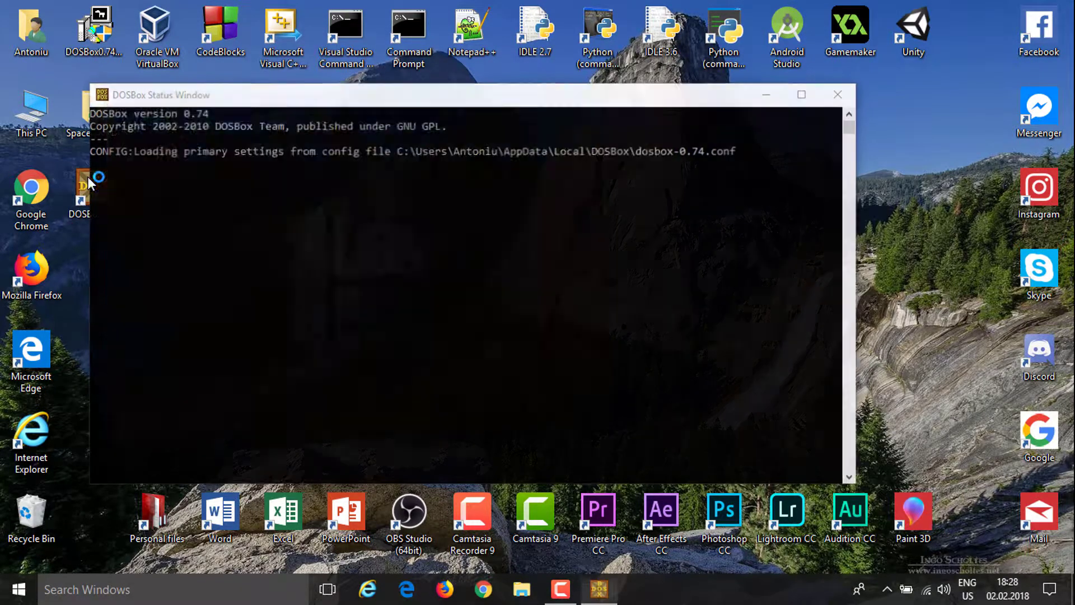
click(768, 94)
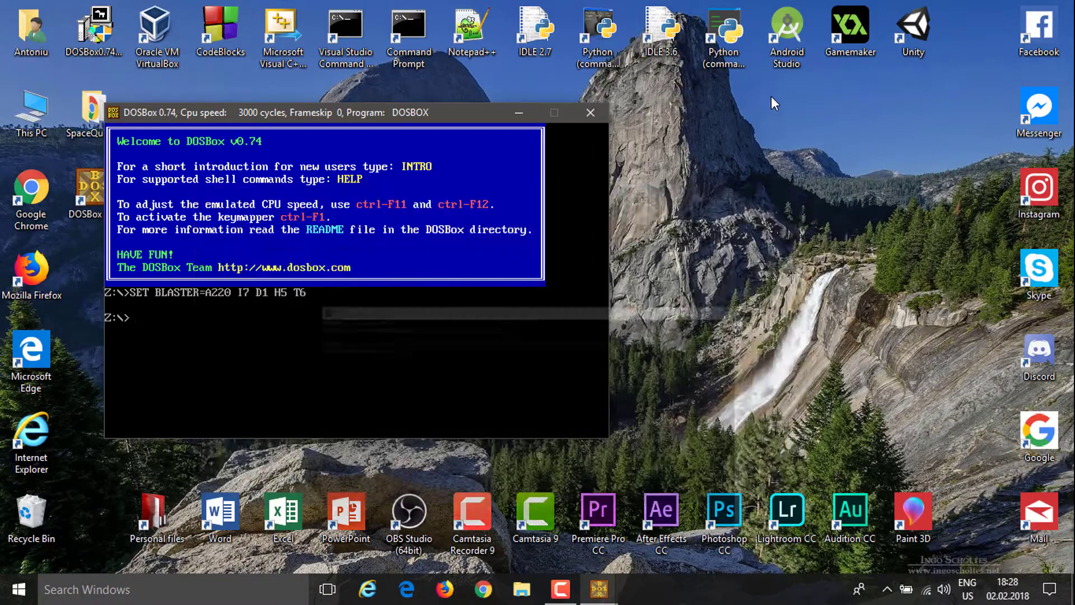
drag(367, 117, 615, 124)
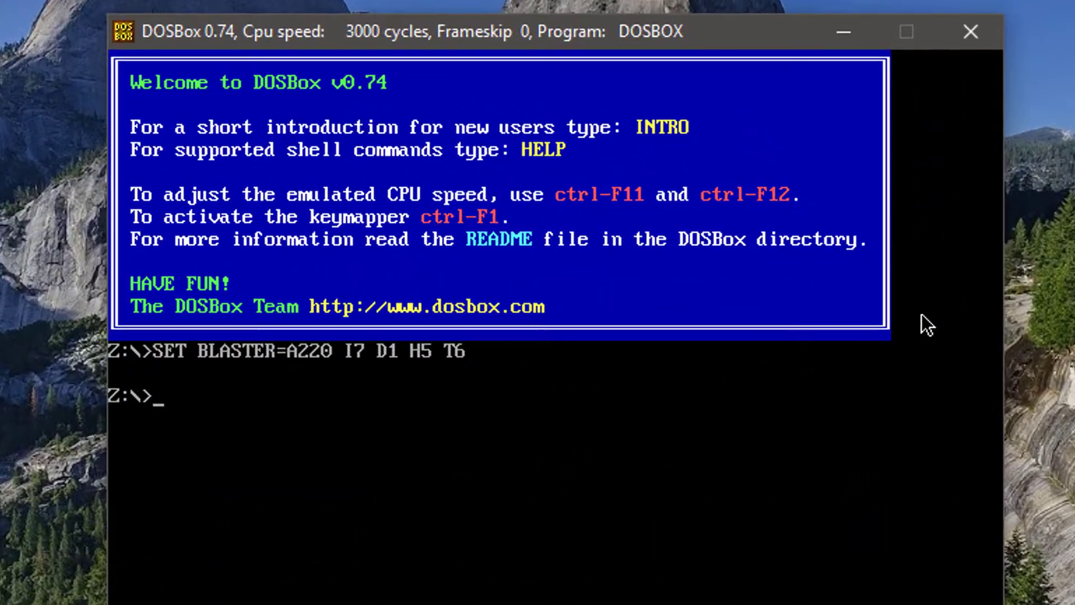
Step: Try mounting d:\sq3 without a drive letter, and mount d:\sq3 as drive C
text(mount d:\sq3)
key(Return)
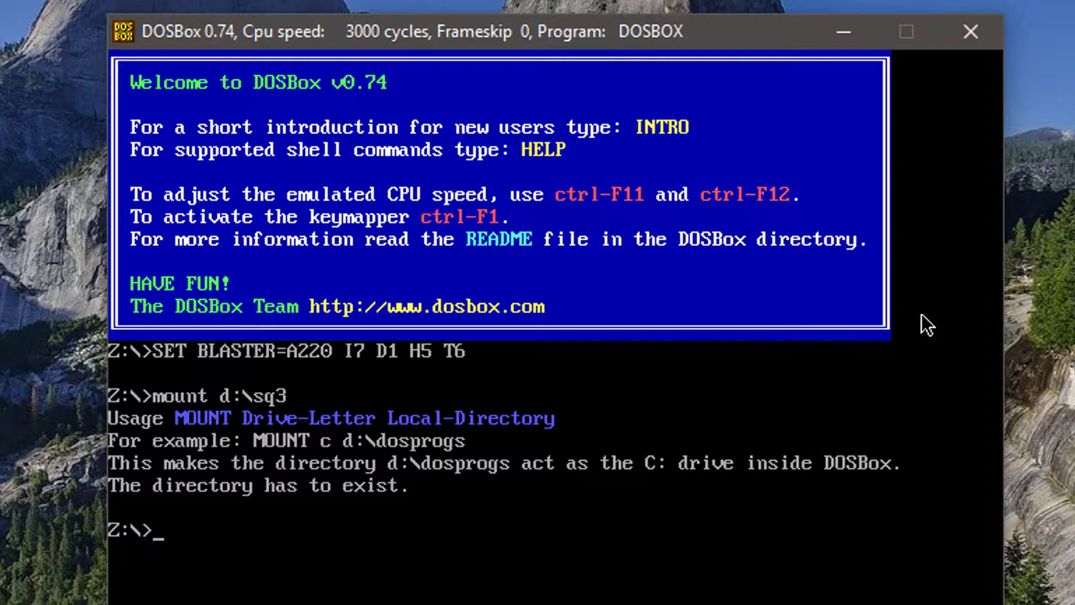
text(mount c)
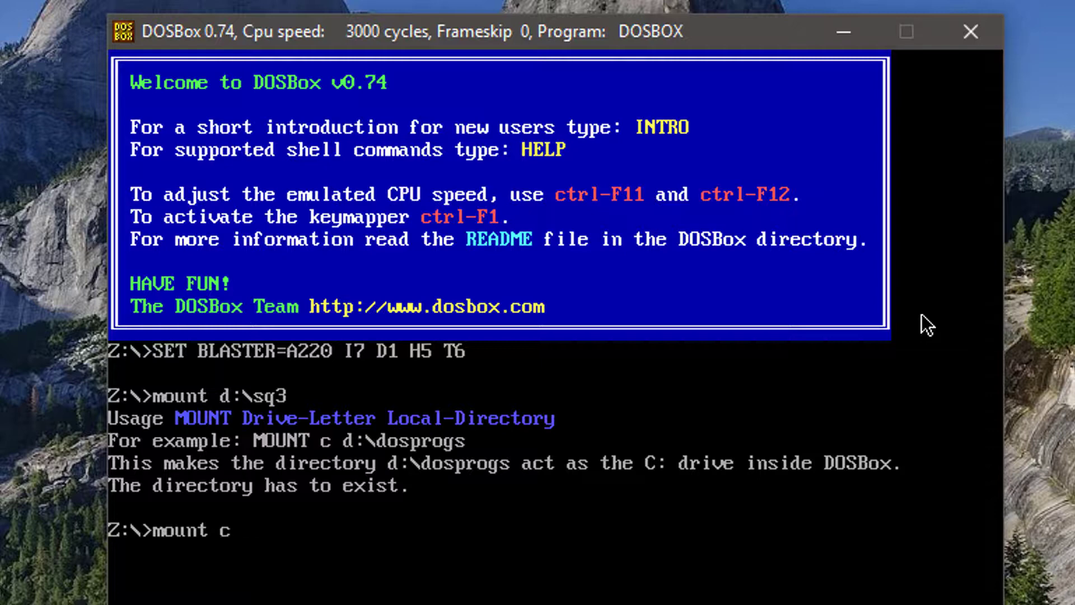
text( d:\sq3)
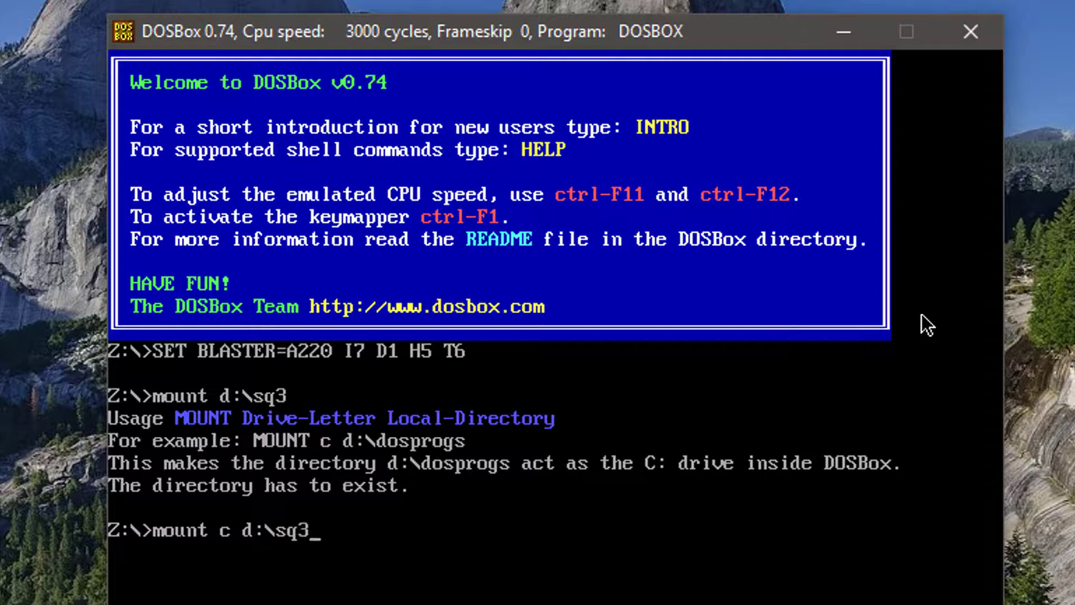
key(Return)
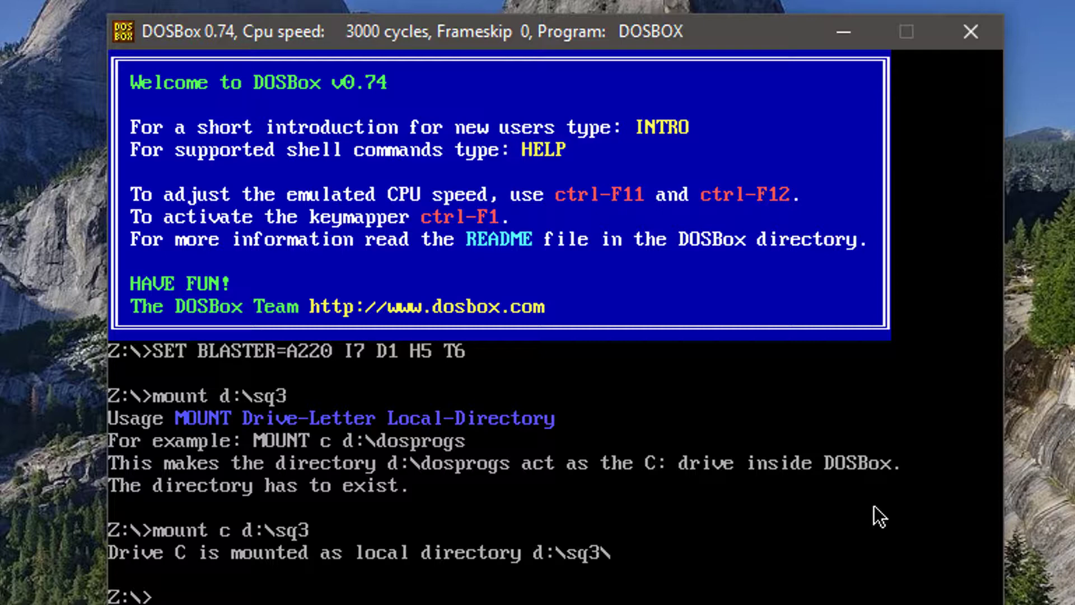
Step: List the contents of drive Z: and switch to the mounted drive C:\
text(dir)
key(Return)
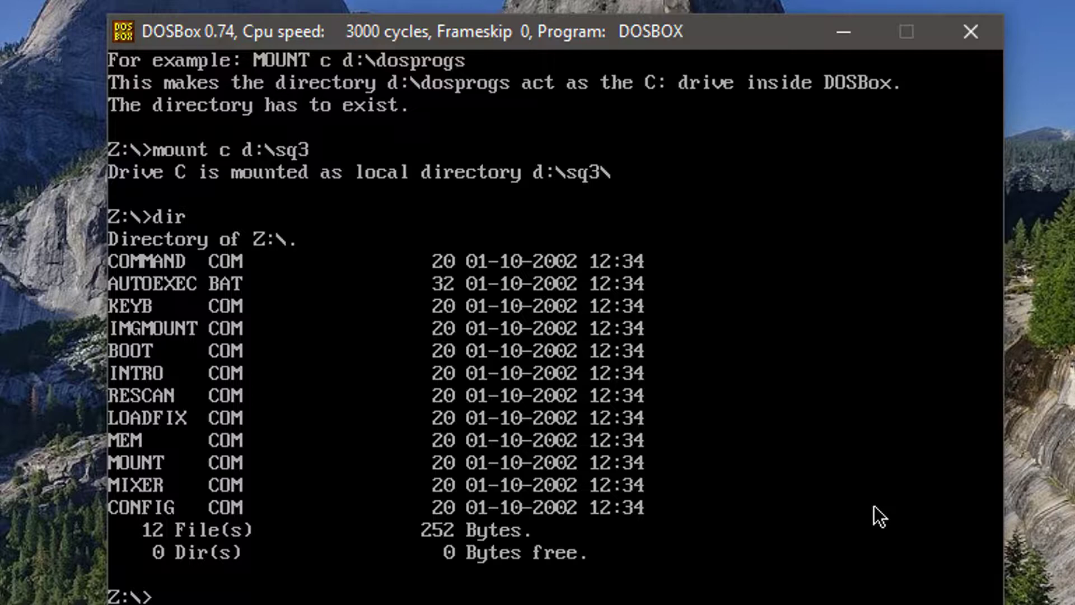
text(C:\)
key(Return)
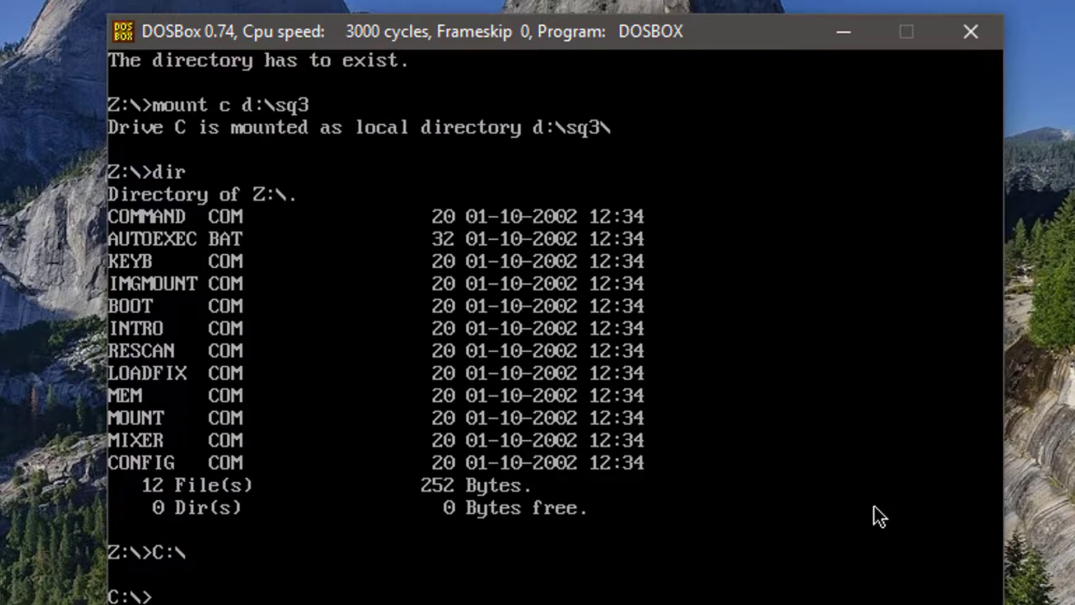
Step: List the contents of drive C: and change into the SQ3 directory
text(dir)
key(Return)
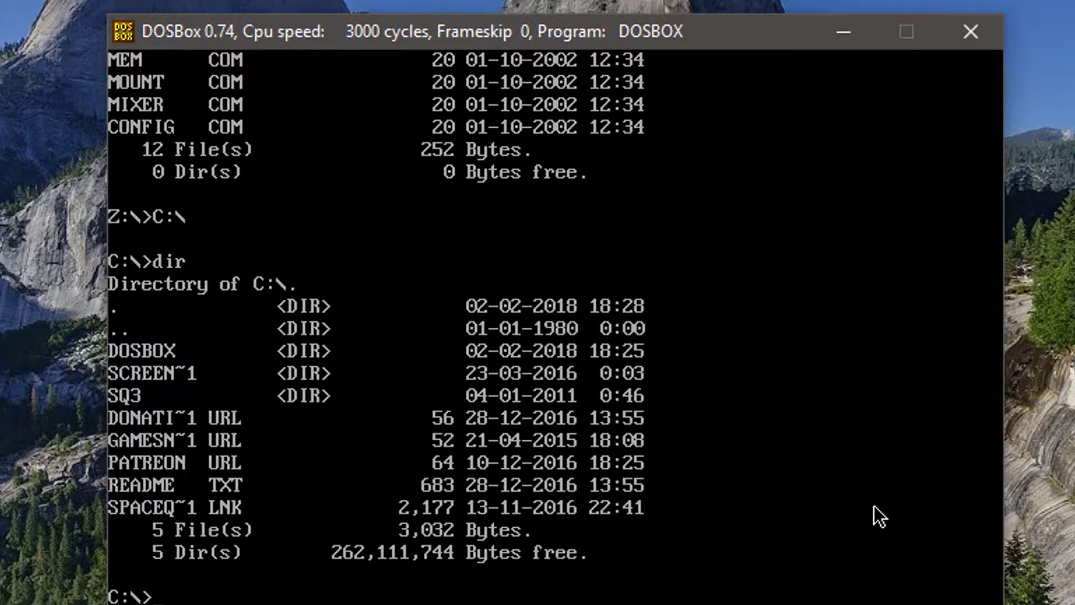
text(cd SQ3)
key(Return)
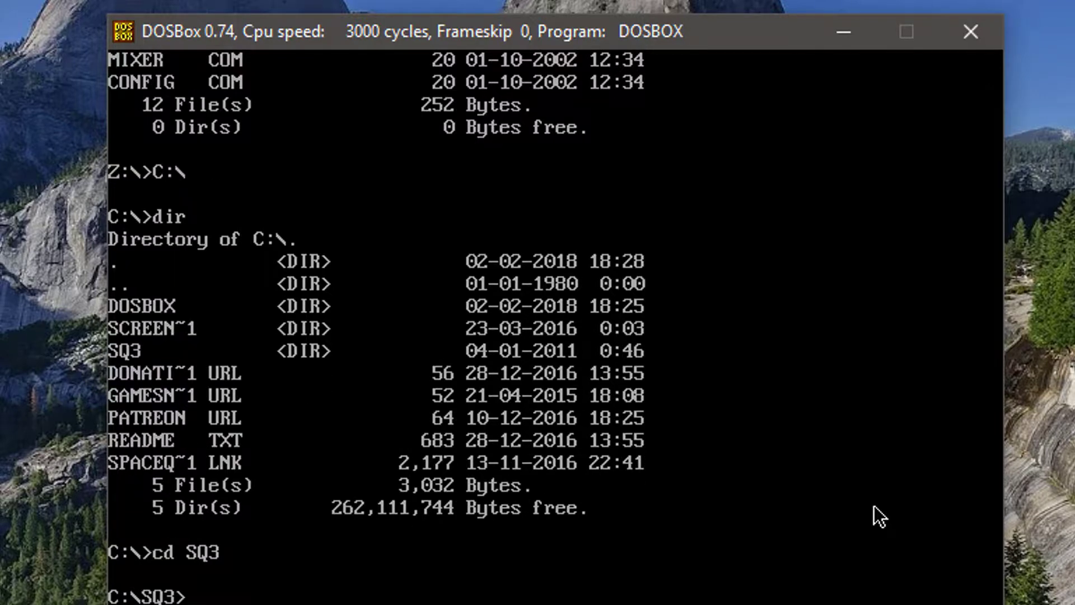
Step: List the files in the C:\SQ3 directory to find the game's launcher
text(dr)
key(BackSpace)
text(ir)
key(Return)
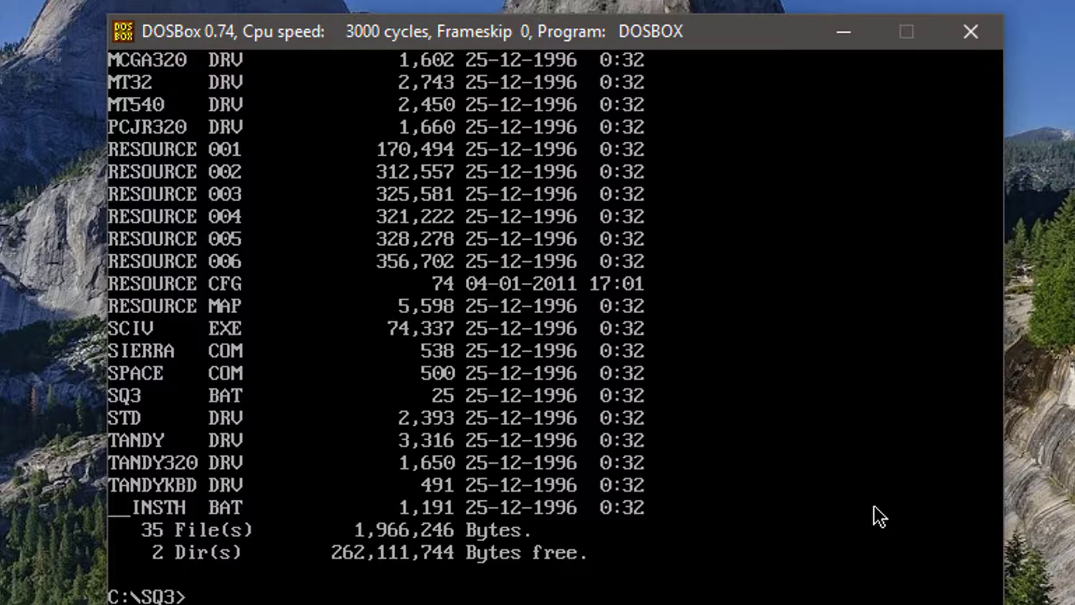
Step: Run SQ3.bat to start Space Quest III and reposition the game window on the desktop
text(SQ3.bat)
key(Return)
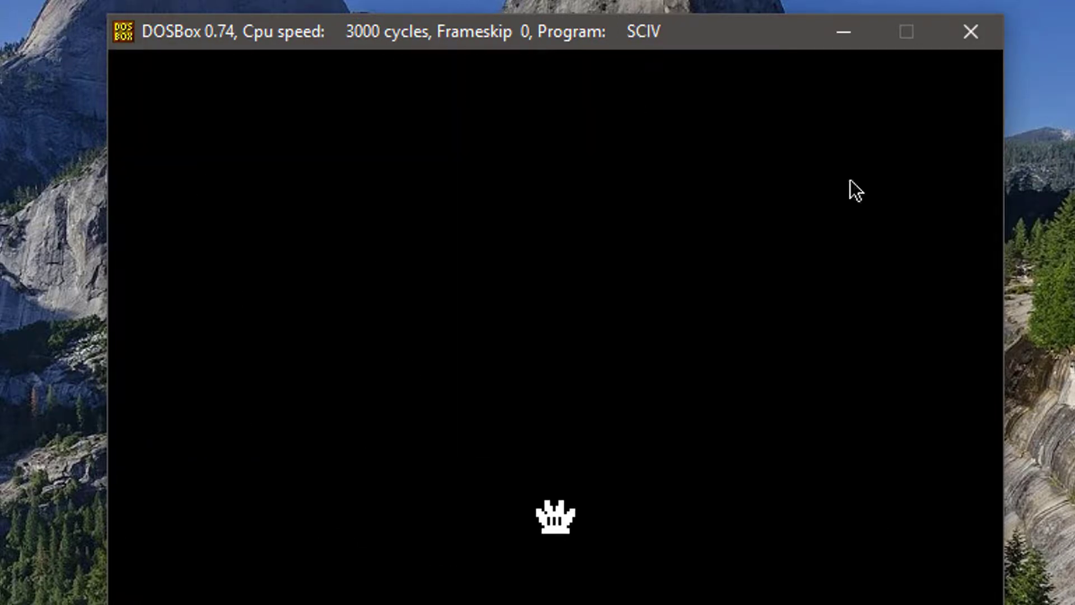
drag(677, 41, 563, 41)
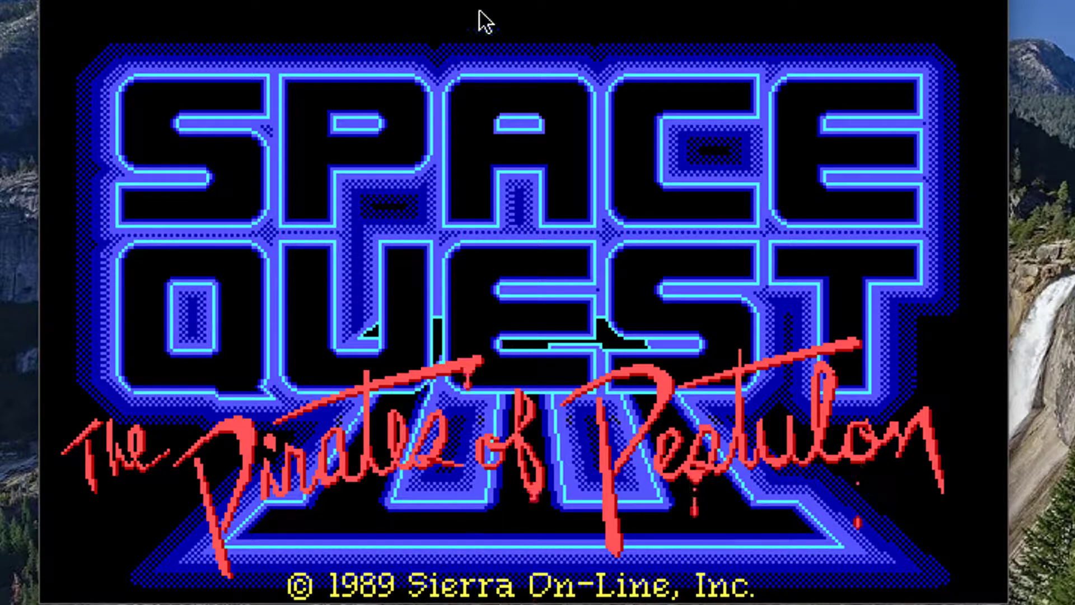
right_click(475, 4)
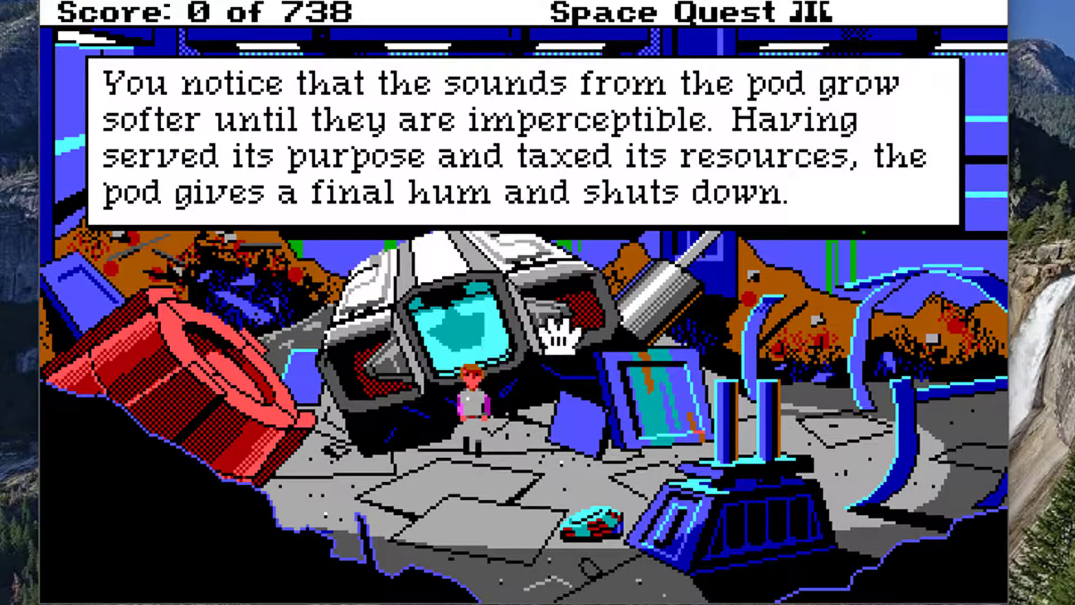
Step: Dismiss the pod message and walk the character past the pod into the neighbouring scene with the tubular wreckage
click(583, 335)
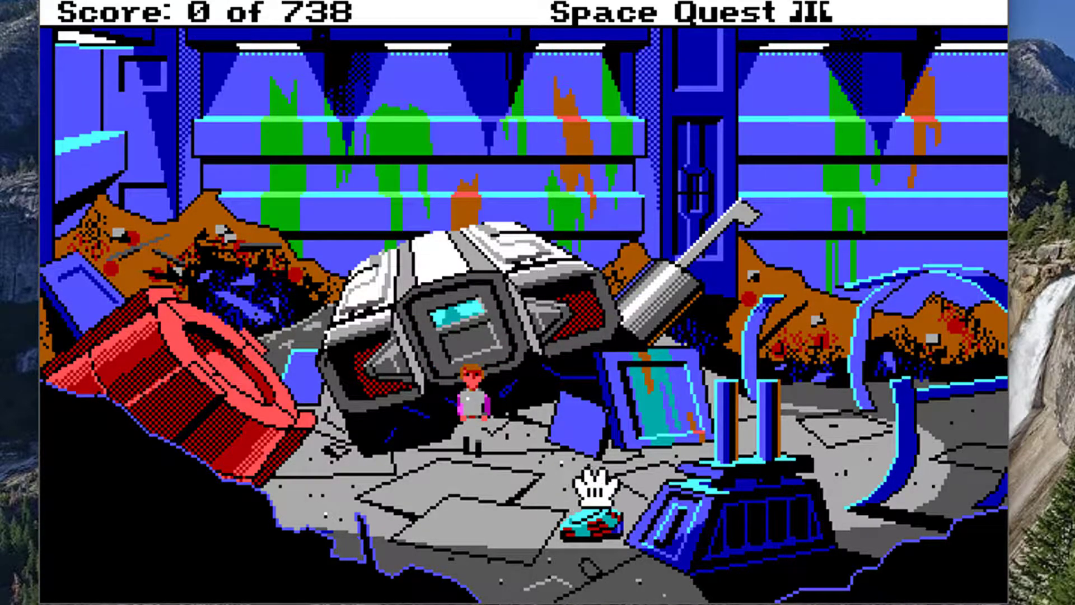
click(576, 492)
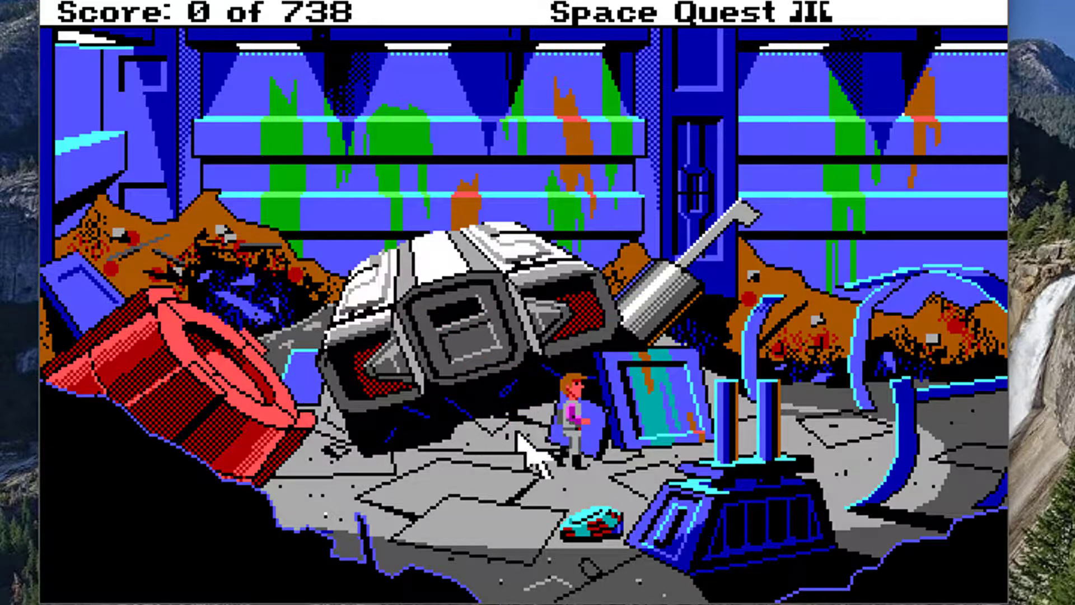
click(816, 444)
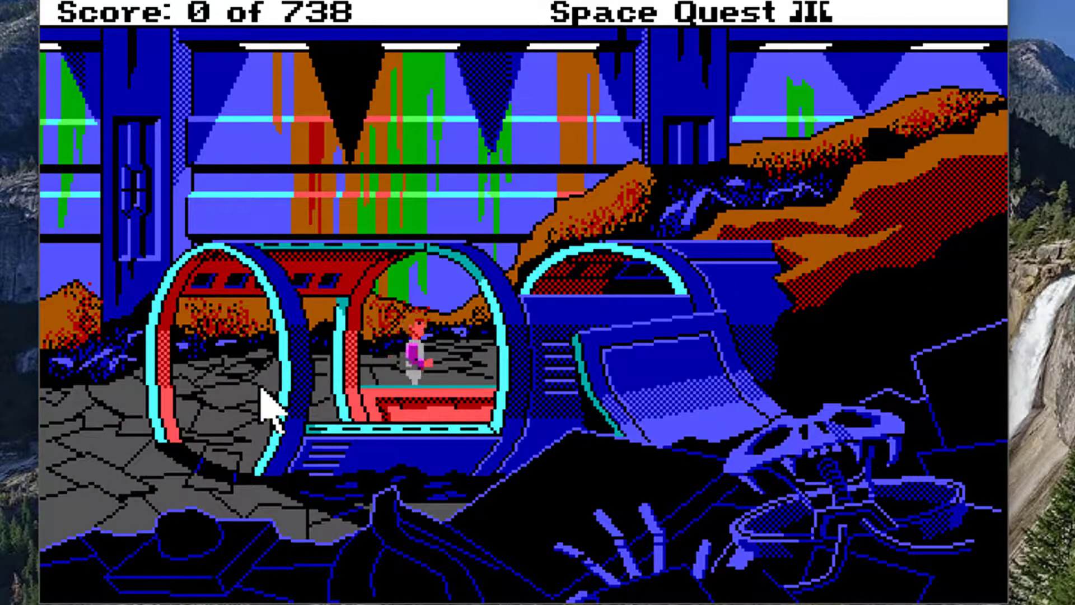
click(268, 432)
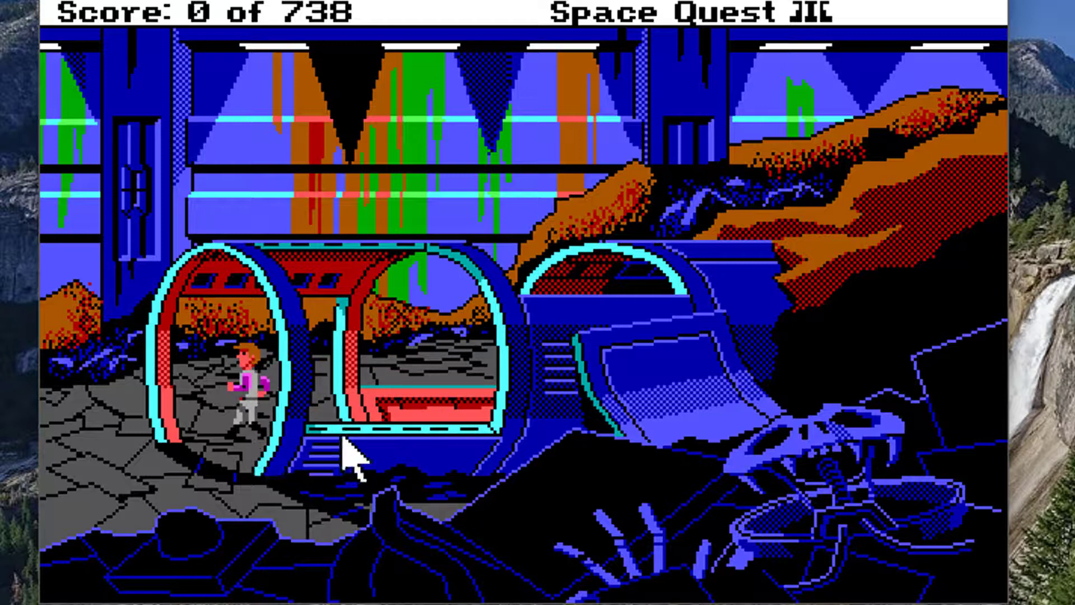